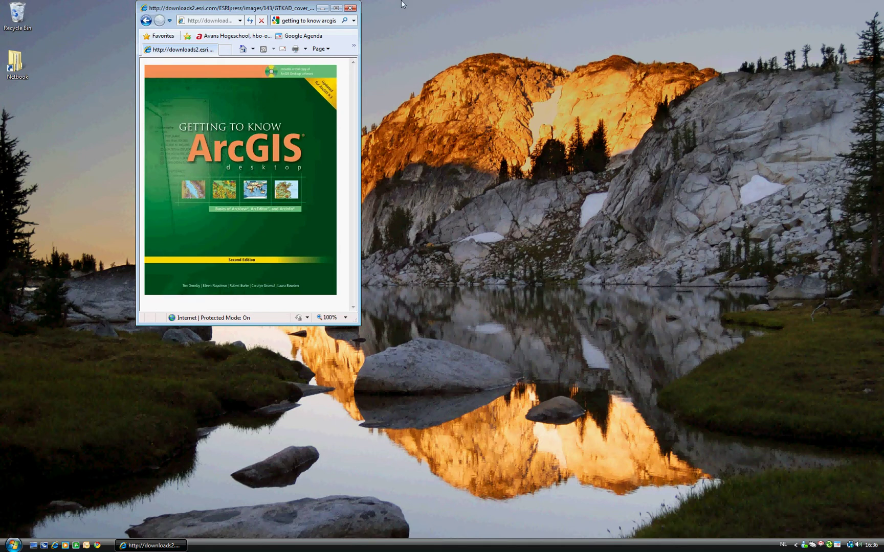
# - Close the Internet Explorer window showing the Getting to Know ArcGIS Desktop cover
pyautogui.moveTo(278, 9); pyautogui.dragTo(479, 99)
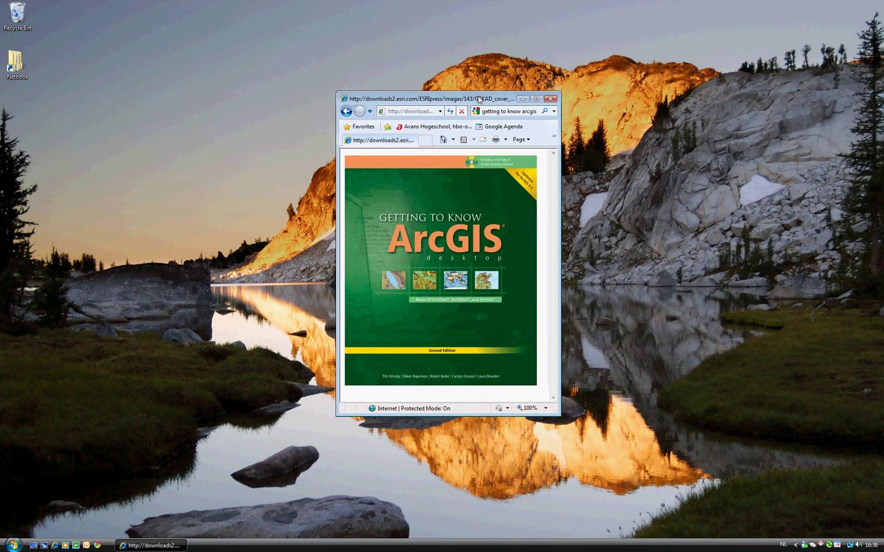
pyautogui.click(552, 99)
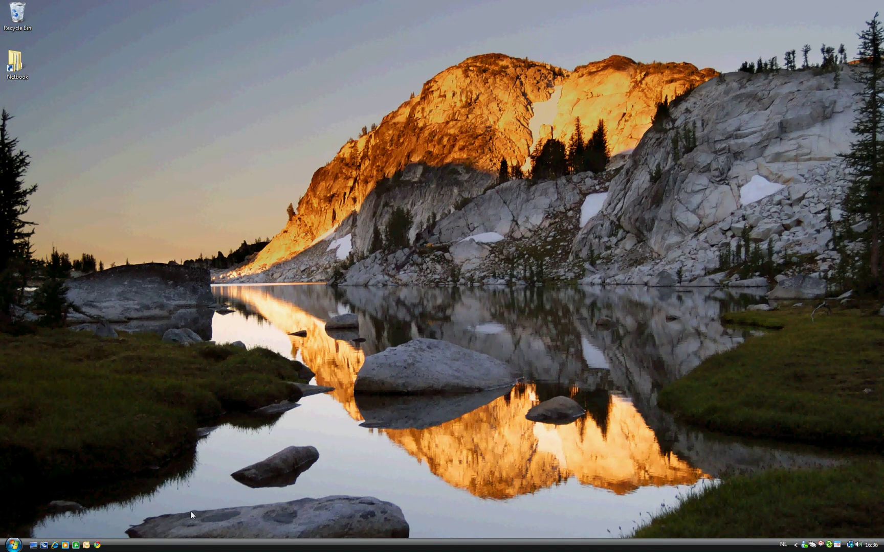
# - Launch ArcMap from the ArcGIS folder under All Programs
pyautogui.click(13, 545)
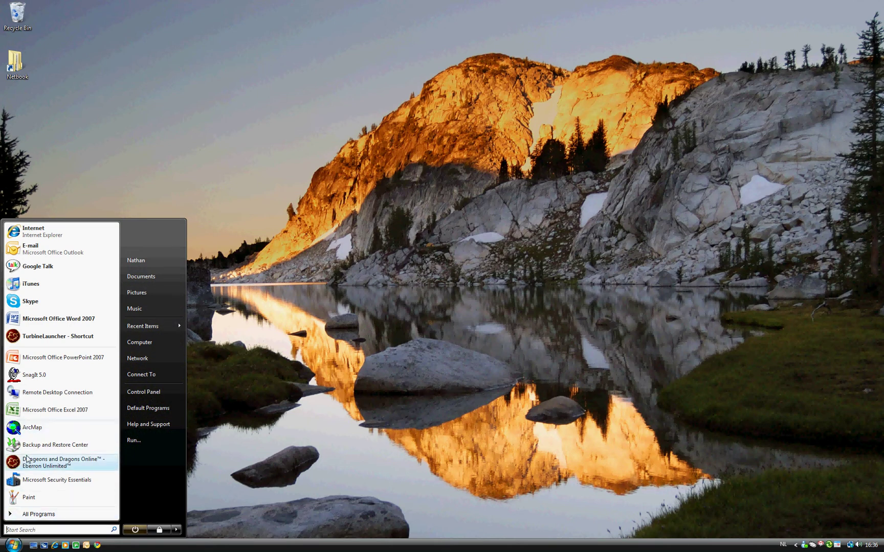
pyautogui.click(31, 515)
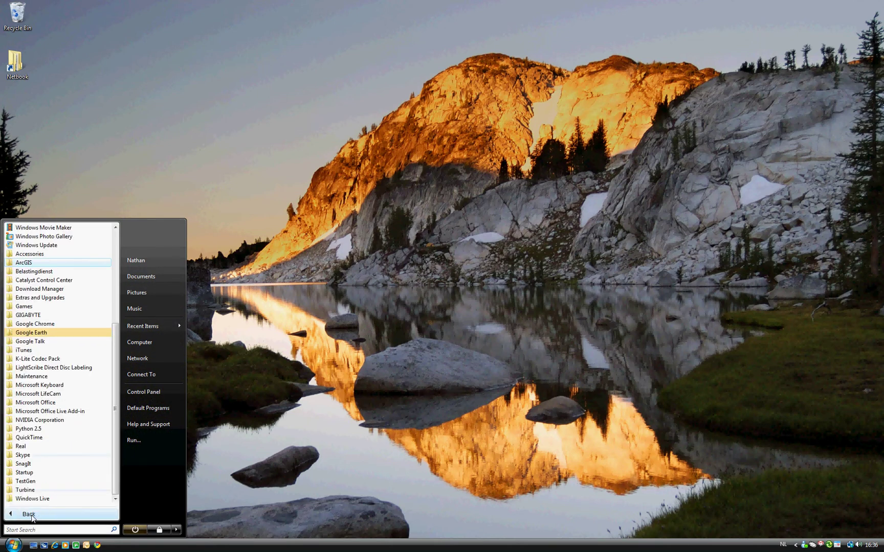
pyautogui.click(24, 264)
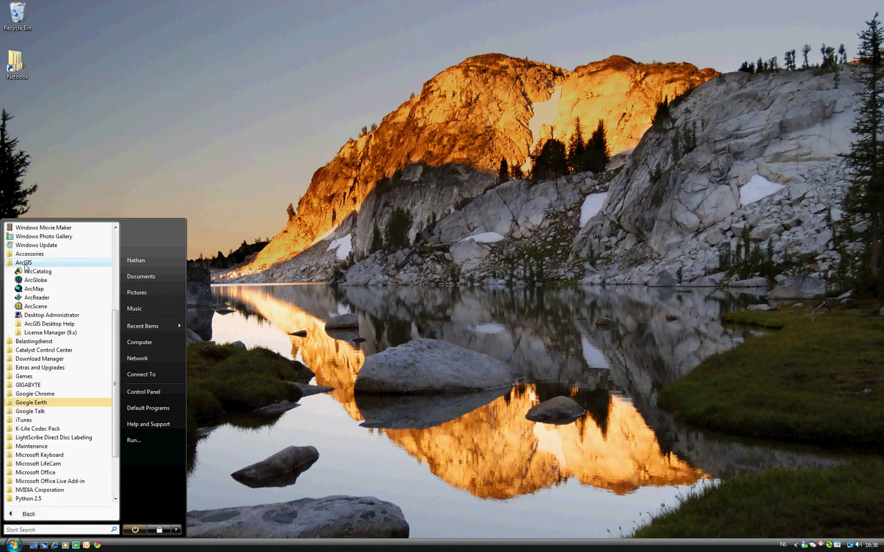
pyautogui.click(34, 290)
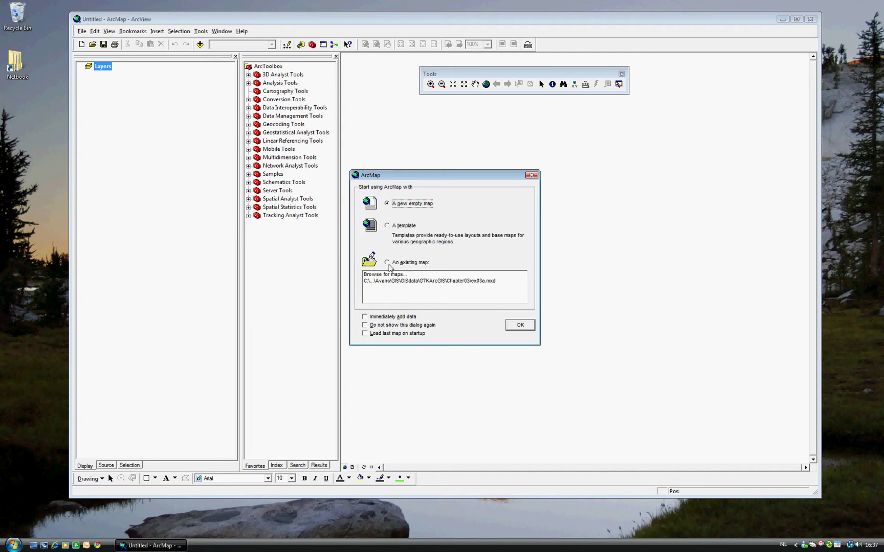
# - Browse for an existing map and open ex03a.mxd
pyautogui.click(388, 264)
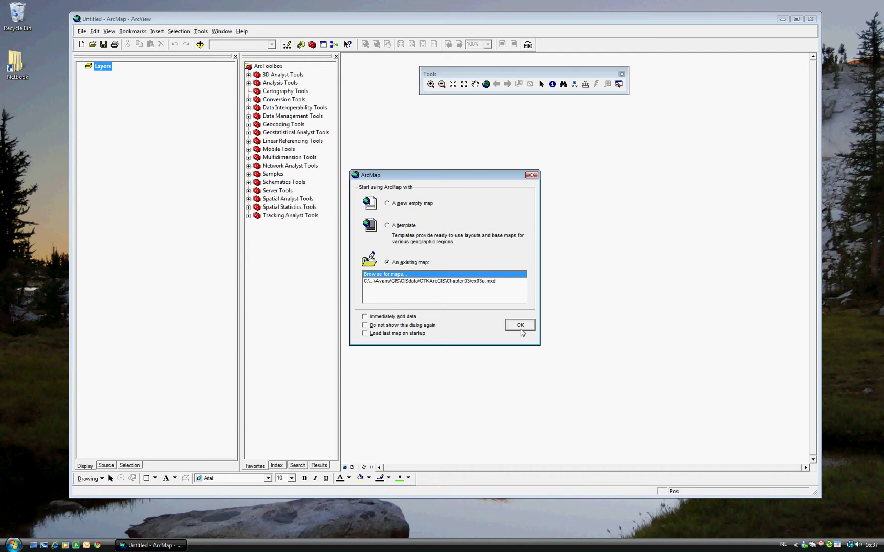
pyautogui.click(521, 330)
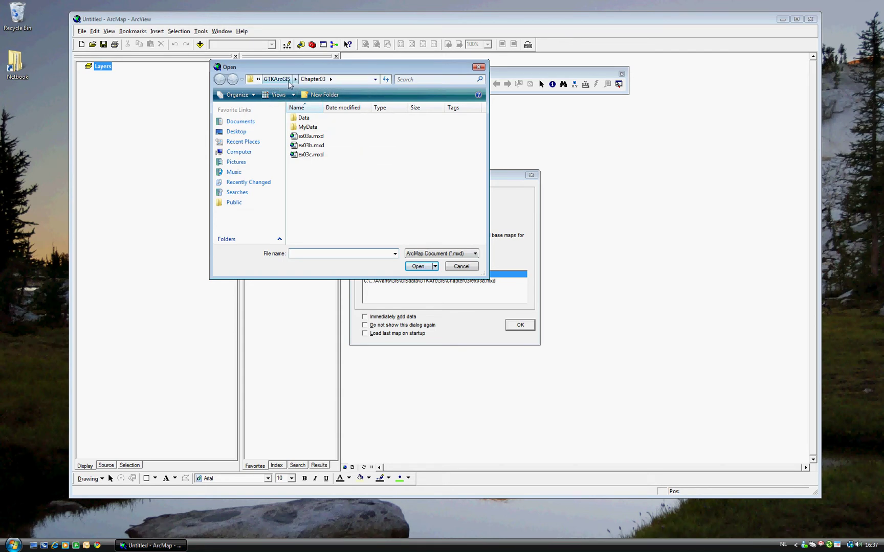
pyautogui.click(314, 136)
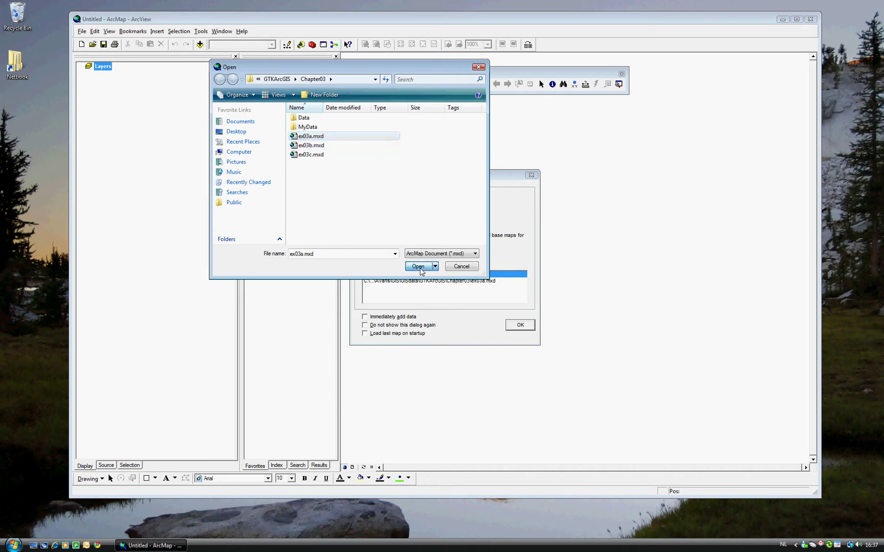
pyautogui.click(421, 269)
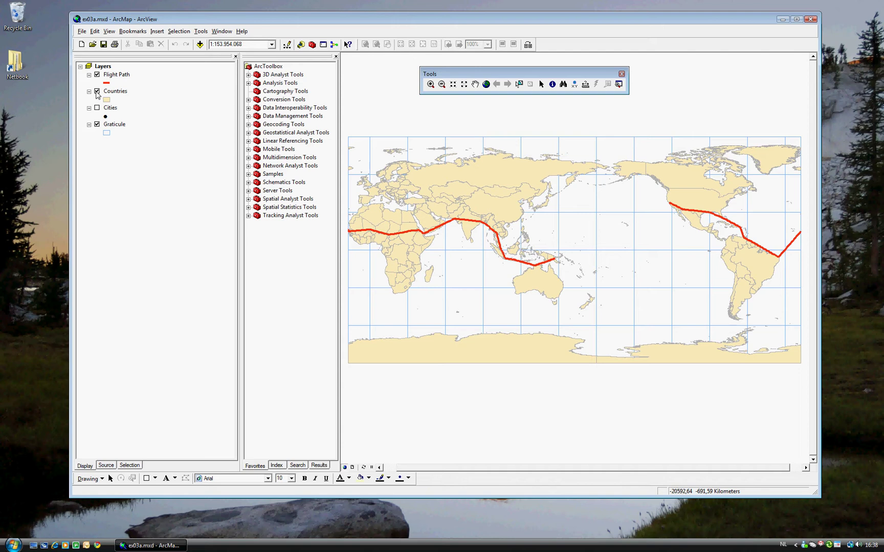
# - Turn the Countries layer off and back on to compare the map
pyautogui.click(96, 92)
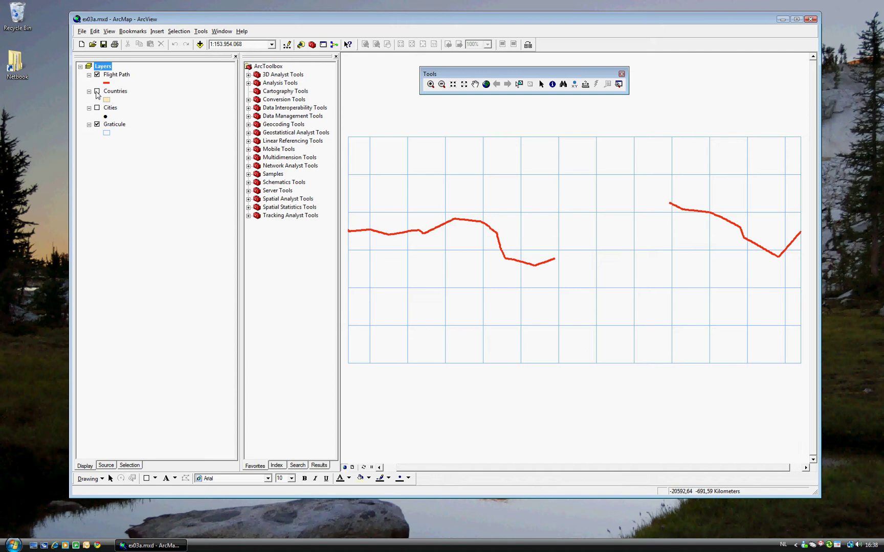
pyautogui.click(96, 92)
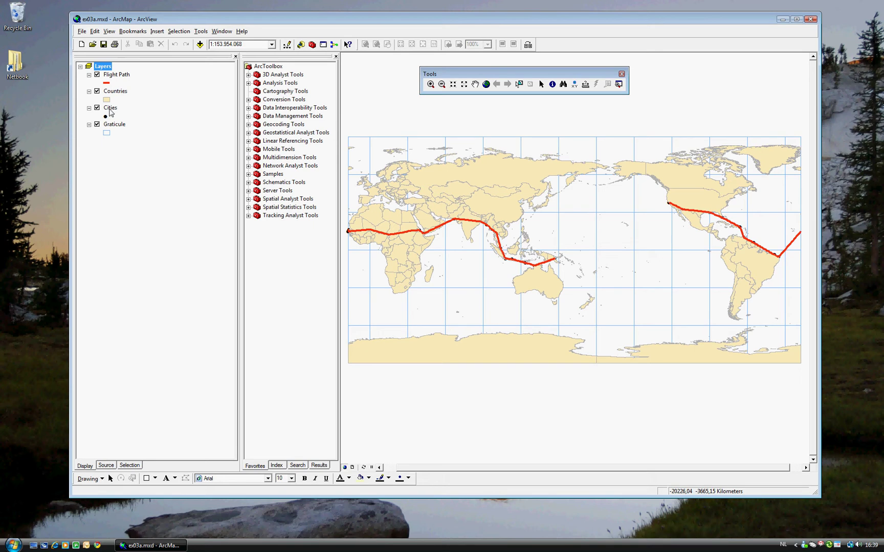
# - Move the Cities layer above Flight Path in the Table of Contents
pyautogui.moveTo(110, 113); pyautogui.dragTo(115, 75)
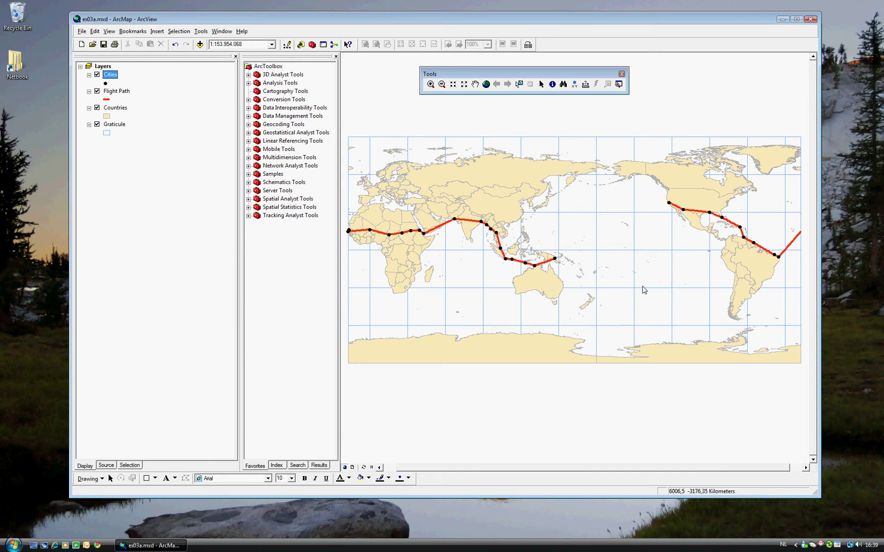
# - Review the Cities layer's Source, Selection, Display, Symbology, Fields and Definition Query tabs, ending on General
pyautogui.rightClick(109, 78)
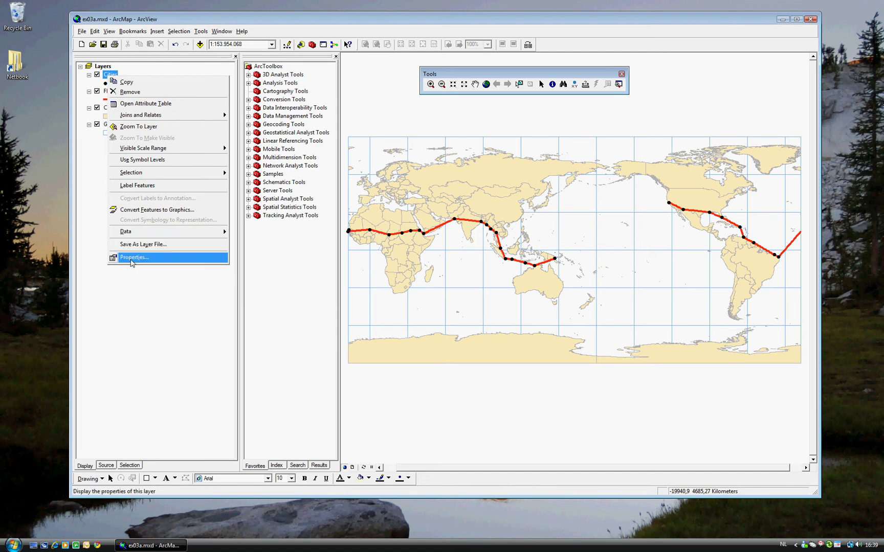
pyautogui.click(131, 259)
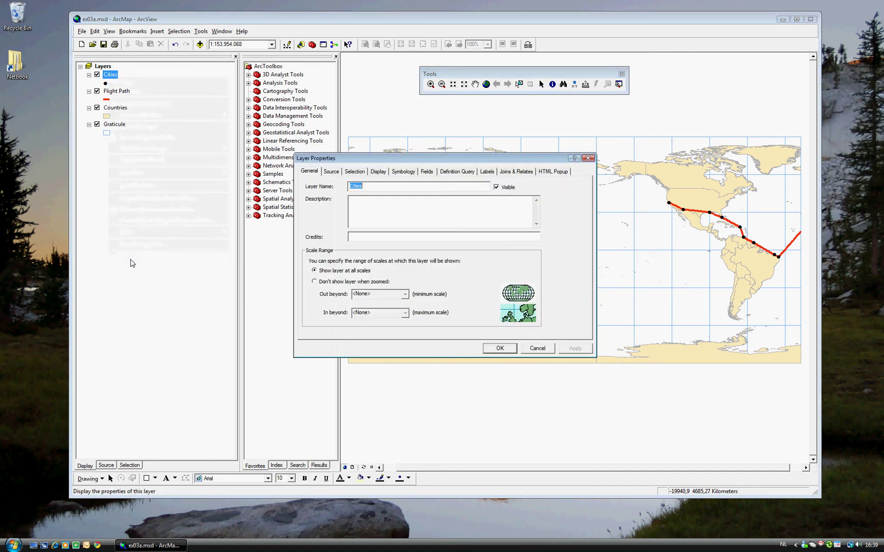
pyautogui.click(330, 172)
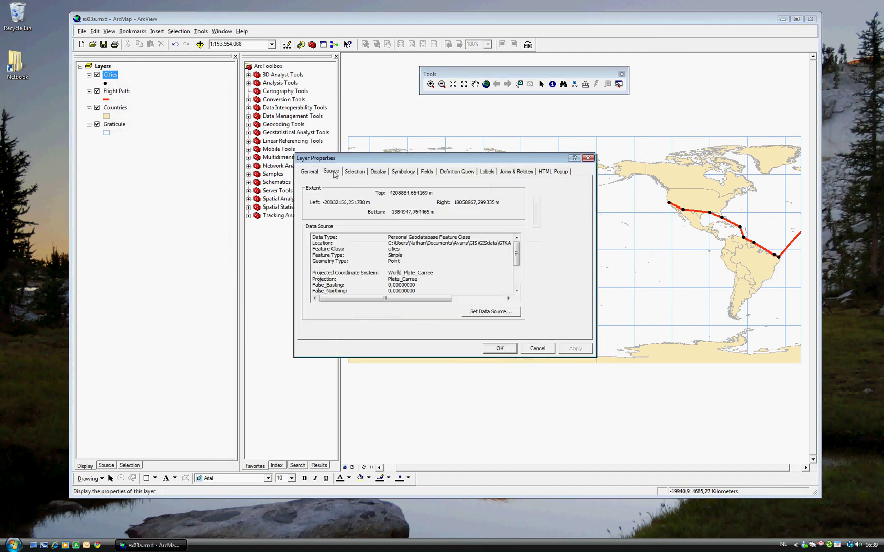
pyautogui.click(353, 173)
pyautogui.click(376, 173)
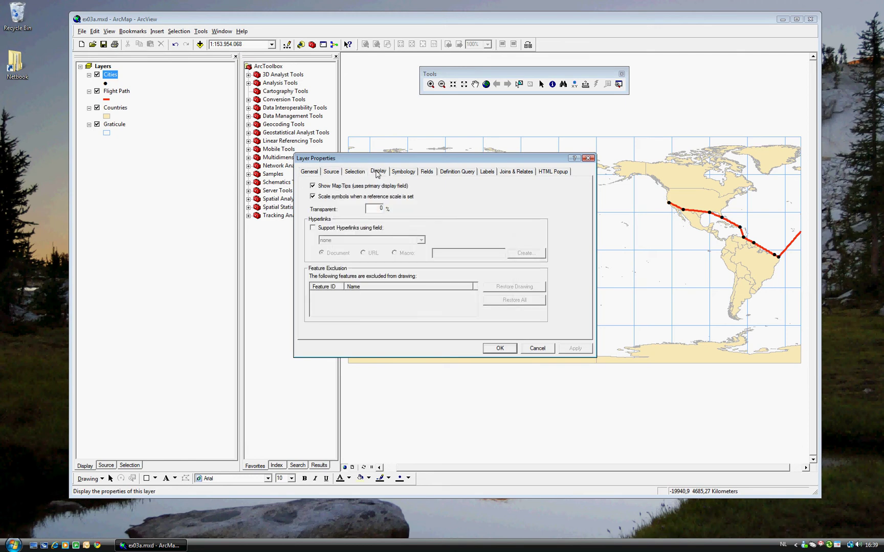
pyautogui.click(403, 172)
pyautogui.click(425, 172)
pyautogui.click(457, 172)
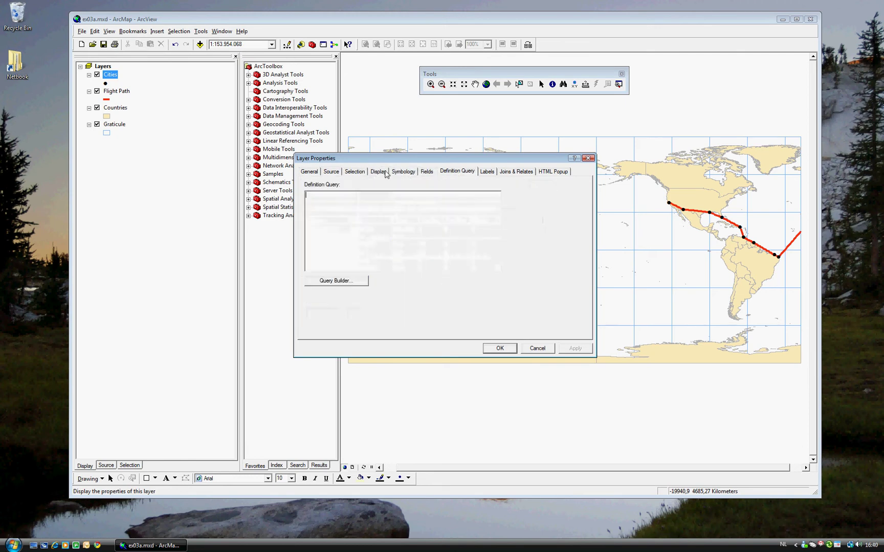
pyautogui.click(309, 173)
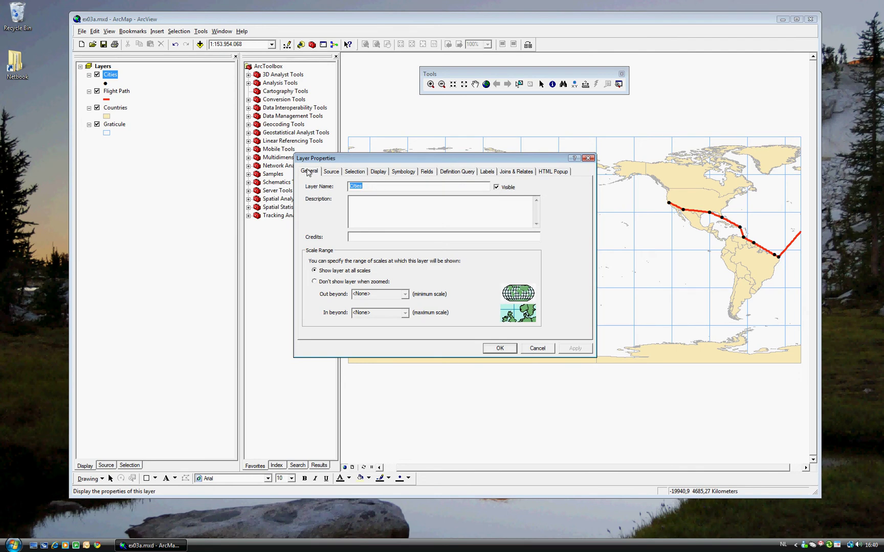
# - Append 'that Earhart visited' to the Cities layer name and apply it
pyautogui.click(366, 186)
pyautogui.write('that Earhart visited')
pyautogui.click(501, 349)
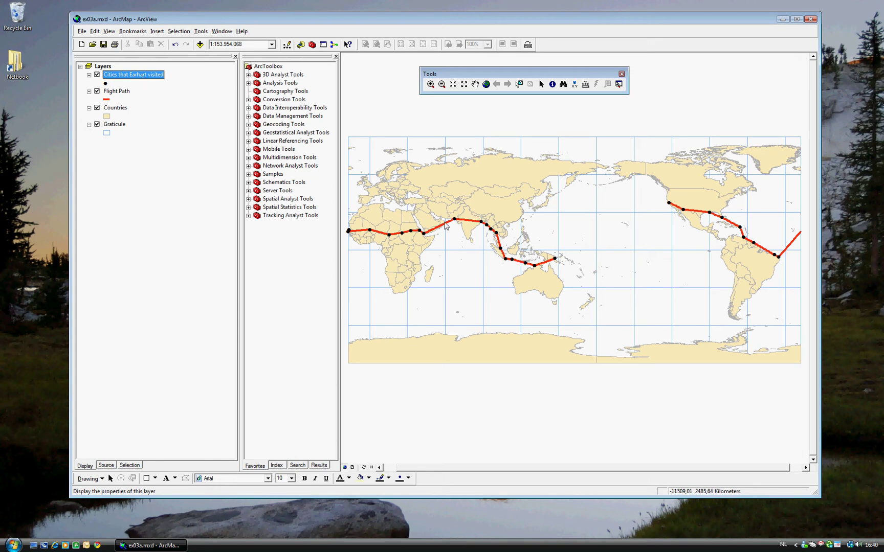
pyautogui.moveTo(520, 74); pyautogui.dragTo(634, 46)
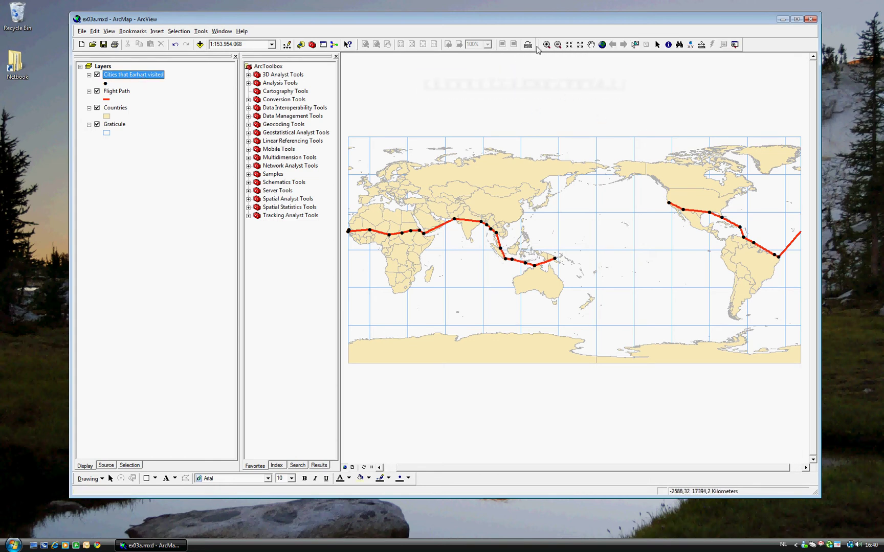
pyautogui.moveTo(537, 49); pyautogui.dragTo(470, 104)
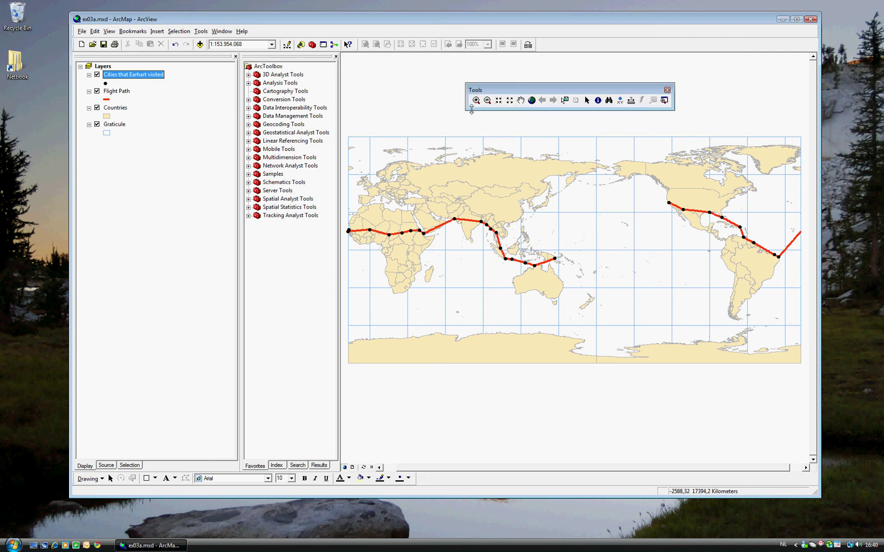
pyautogui.moveTo(595, 85); pyautogui.dragTo(553, 82)
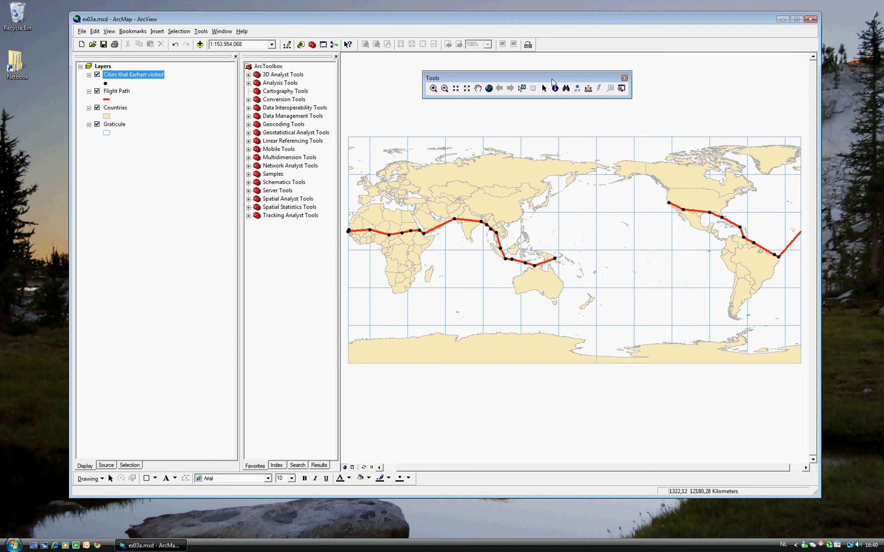
# - Zoom to North America, compare extents with Back/Forward and Full Extent, then re-zoom over the Caribbean
pyautogui.click(432, 89)
pyautogui.moveTo(659, 192); pyautogui.dragTo(749, 243)
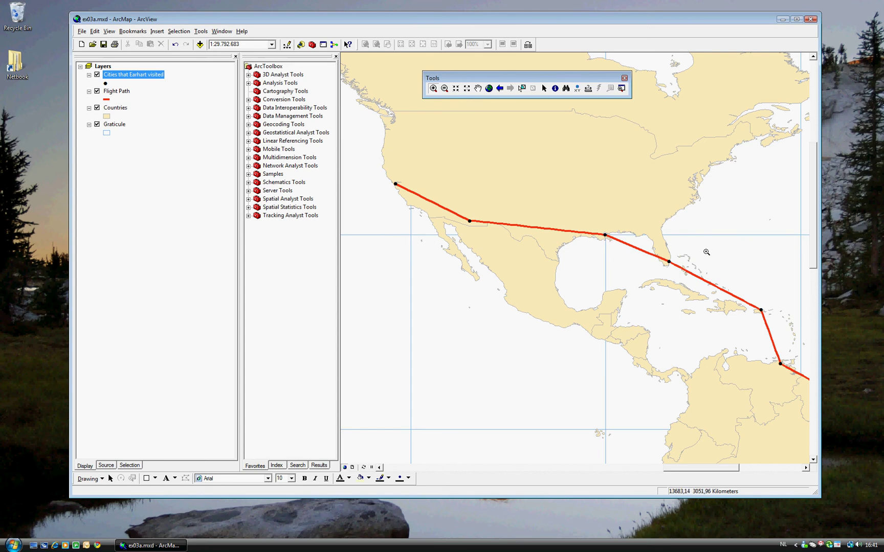
pyautogui.click(500, 90)
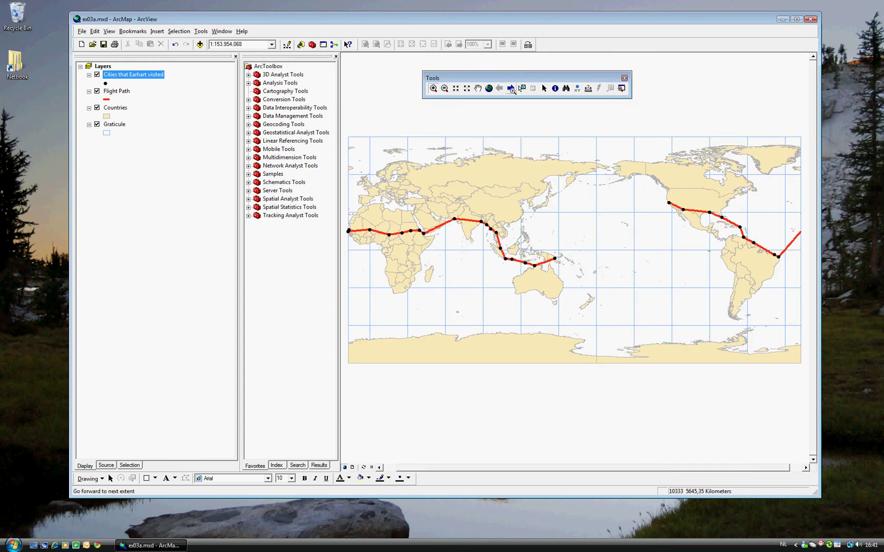
pyautogui.click(511, 89)
pyautogui.click(499, 89)
pyautogui.click(510, 89)
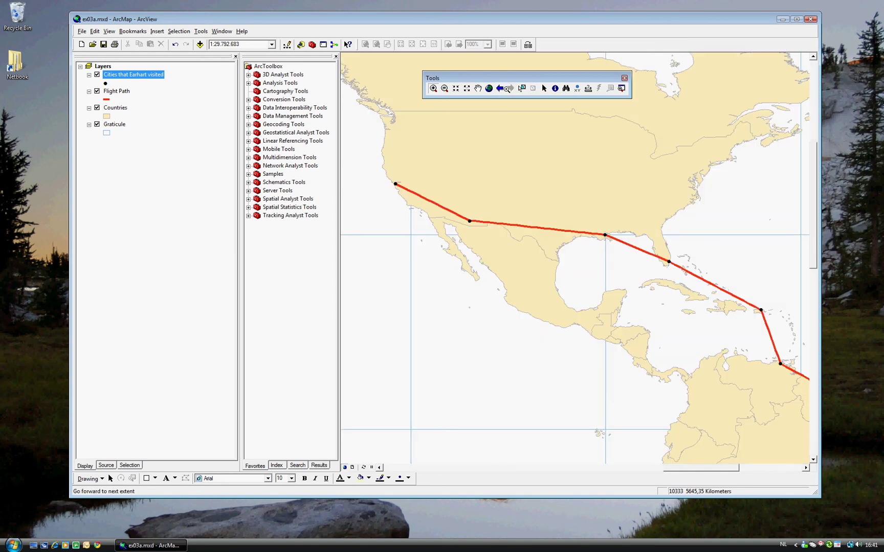
pyautogui.click(501, 90)
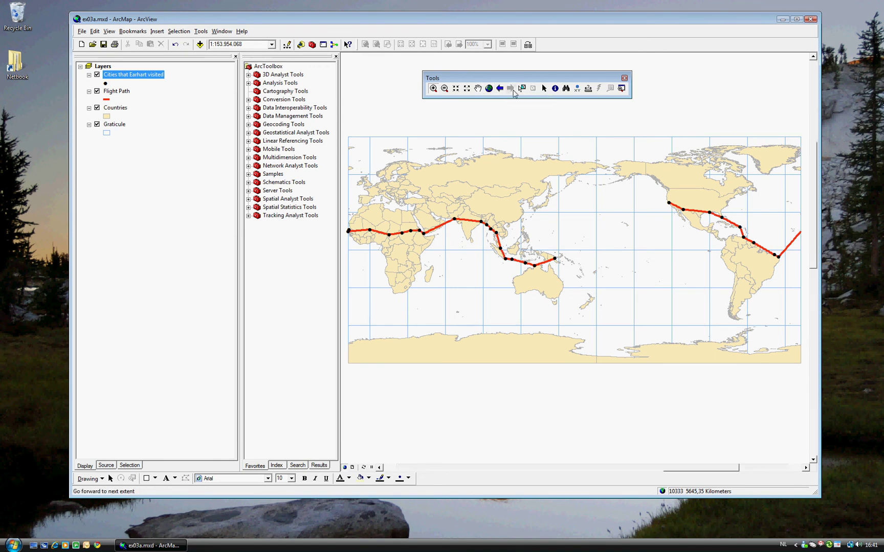
pyautogui.click(510, 89)
pyautogui.click(489, 89)
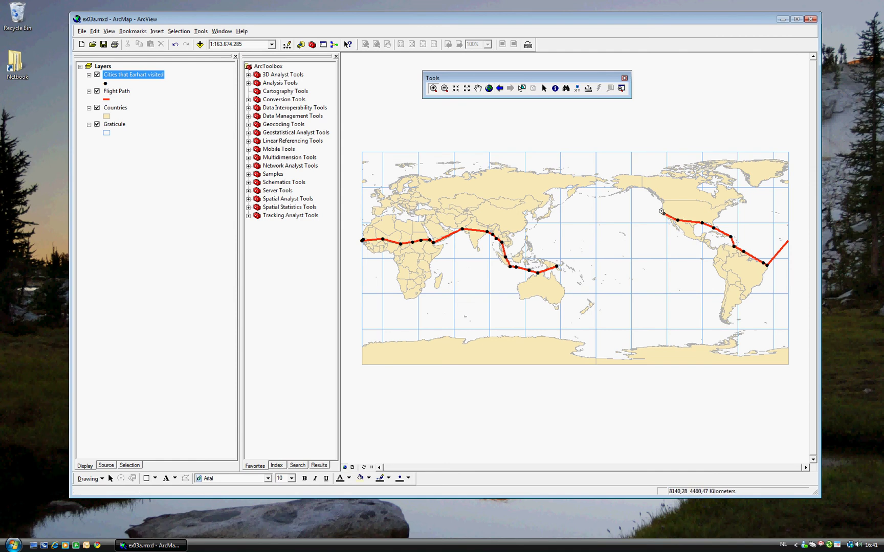
pyautogui.moveTo(657, 204); pyautogui.dragTo(750, 244)
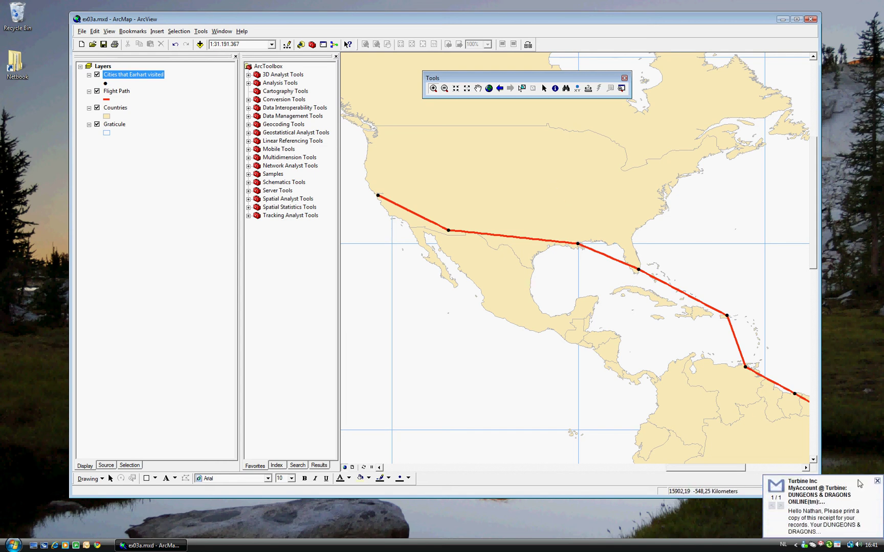
pyautogui.click(876, 481)
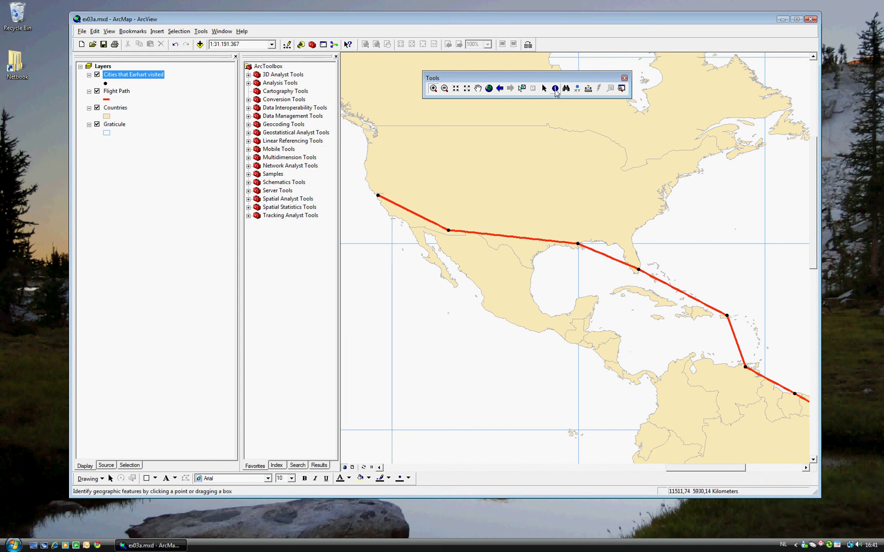
pyautogui.click(555, 88)
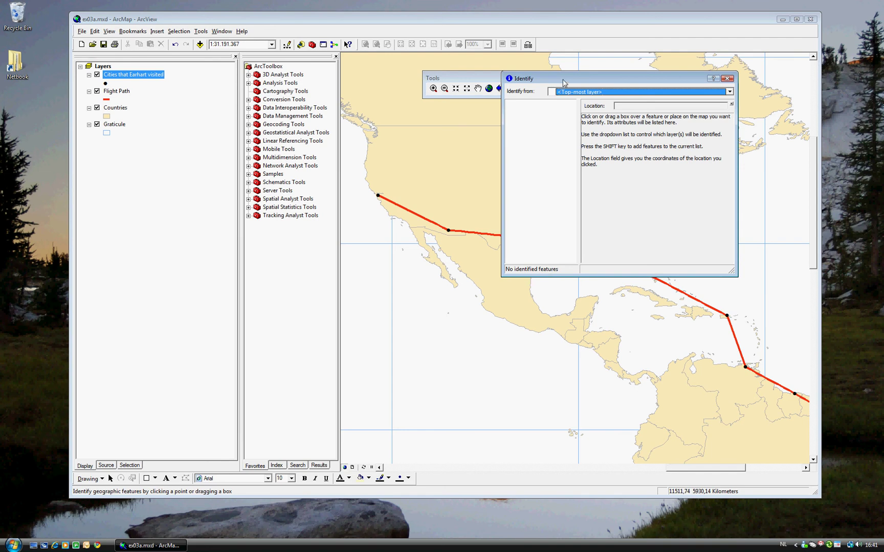
pyautogui.moveTo(563, 80); pyautogui.dragTo(613, 162)
pyautogui.click(544, 89)
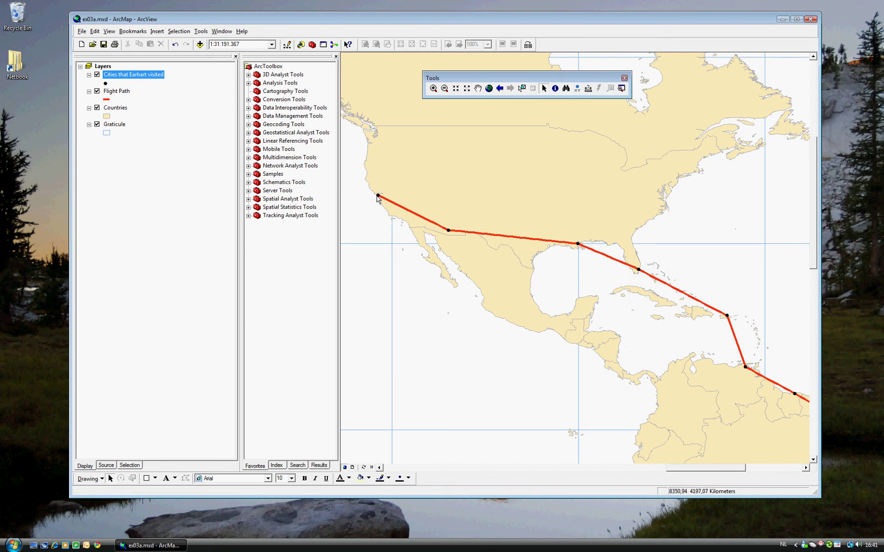
pyautogui.moveTo(378, 199)
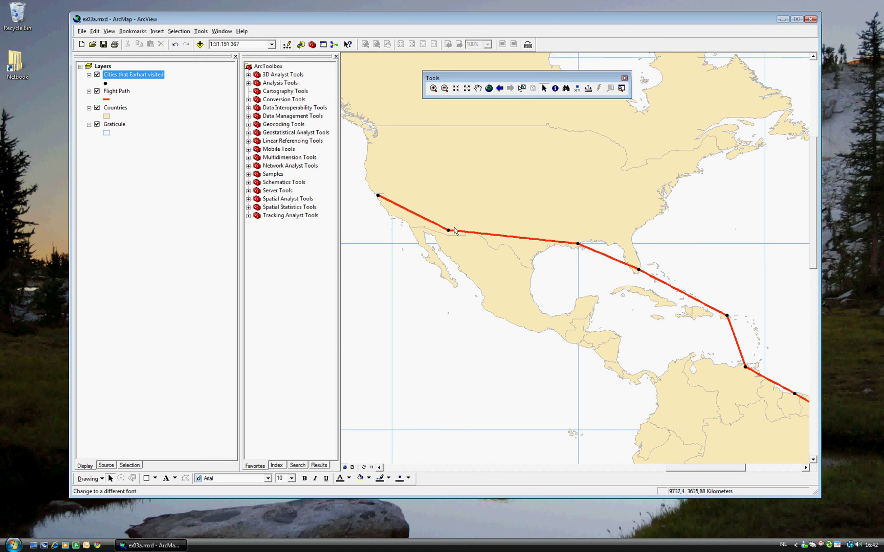
# - Turn on Label Features for the 'Cities that Earhart visited' layer
pyautogui.moveTo(449, 235)
pyautogui.rightClick(122, 78)
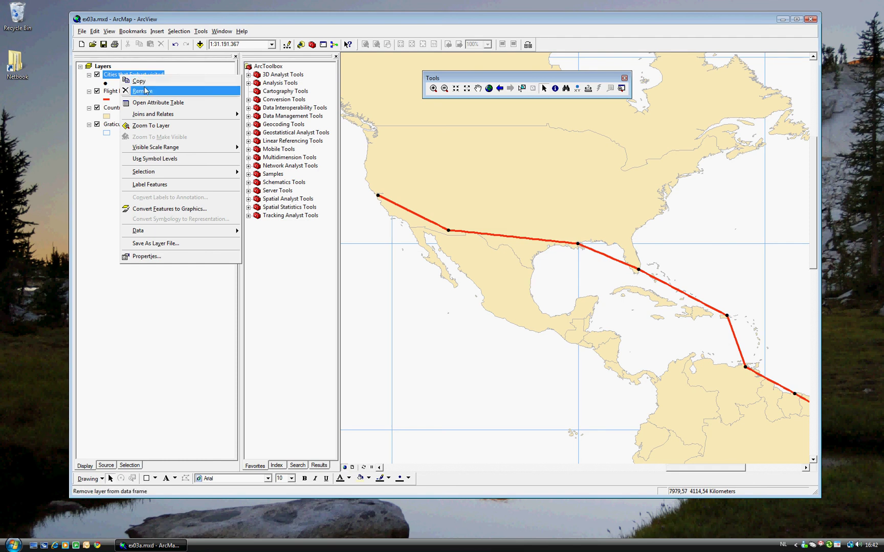
pyautogui.moveTo(158, 151)
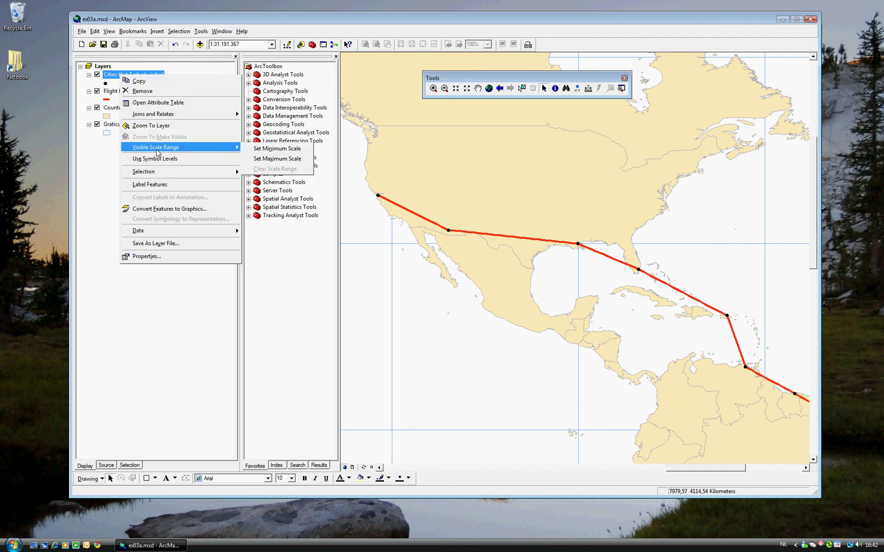
pyautogui.click(156, 188)
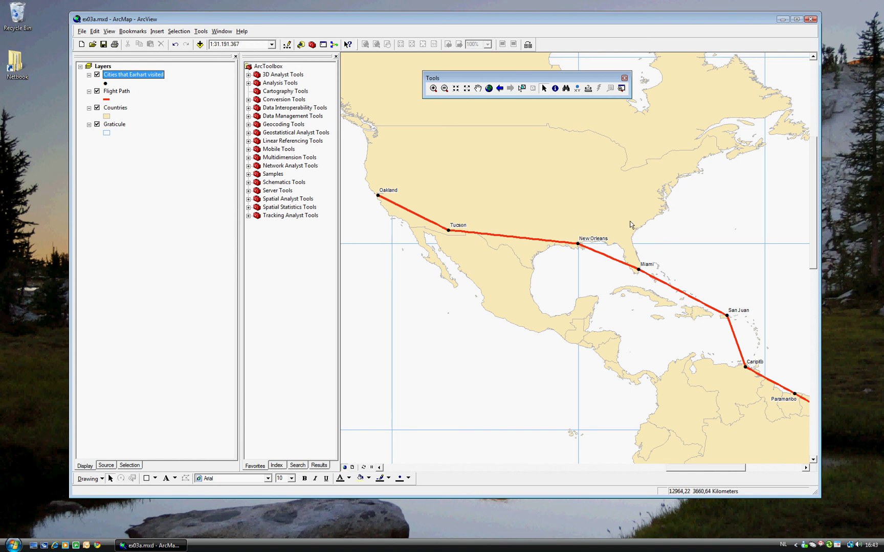
# - Pan the map to show the route from Miami through Paramaribo and Fortaleza to Natal
pyautogui.click(478, 90)
pyautogui.moveTo(764, 368); pyautogui.dragTo(633, 294)
pyautogui.moveTo(768, 368); pyautogui.dragTo(598, 305)
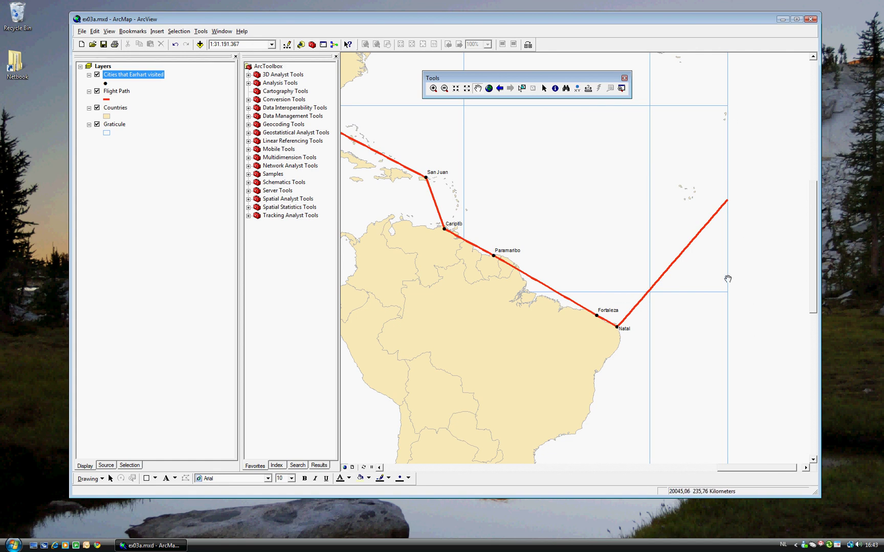
pyautogui.moveTo(733, 254); pyautogui.dragTo(740, 277)
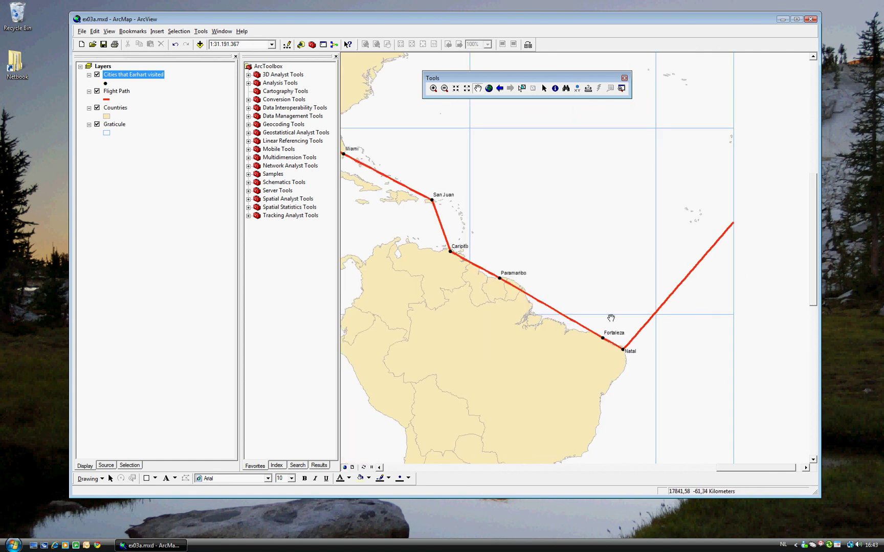
pyautogui.moveTo(609, 314); pyautogui.dragTo(629, 317)
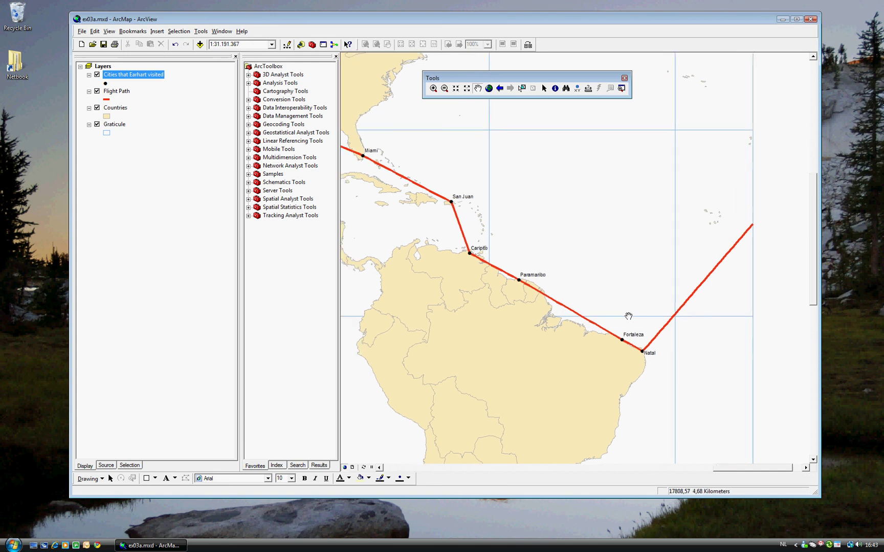
pyautogui.click(555, 88)
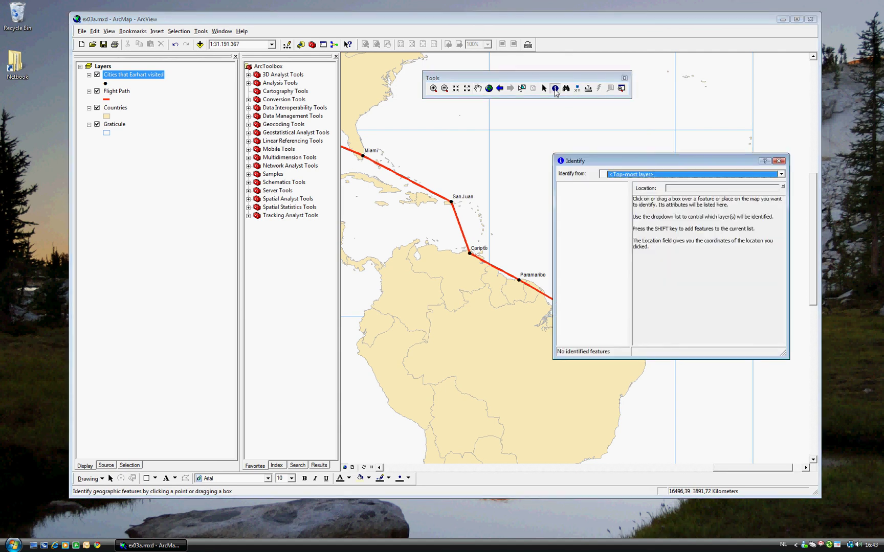
pyautogui.click(778, 160)
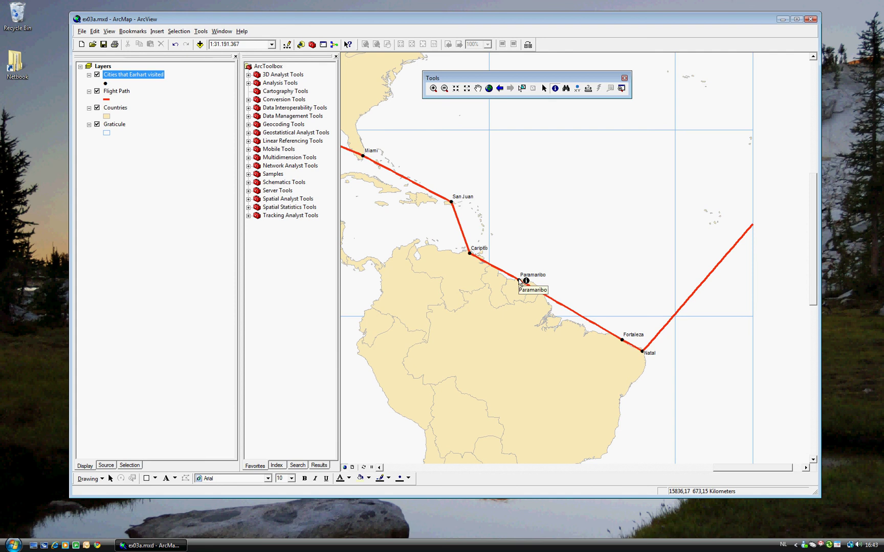
pyautogui.click(519, 281)
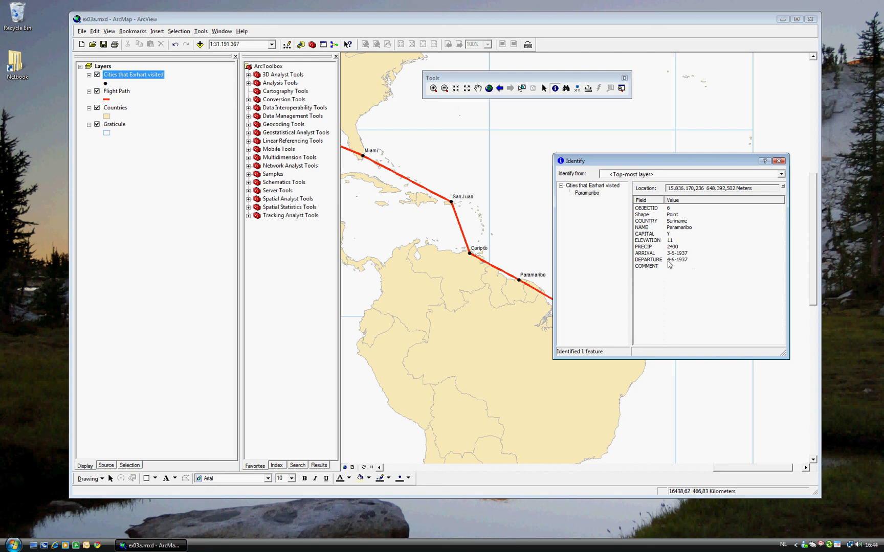
pyautogui.click(779, 162)
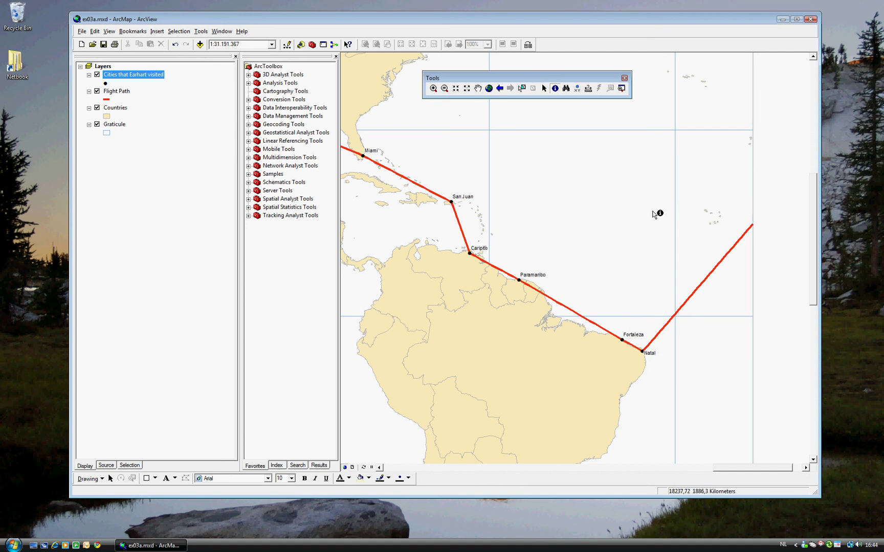
# - Zoom to the full world extent and identify Russia, showing population 151827600 and currency Ruble
pyautogui.click(488, 88)
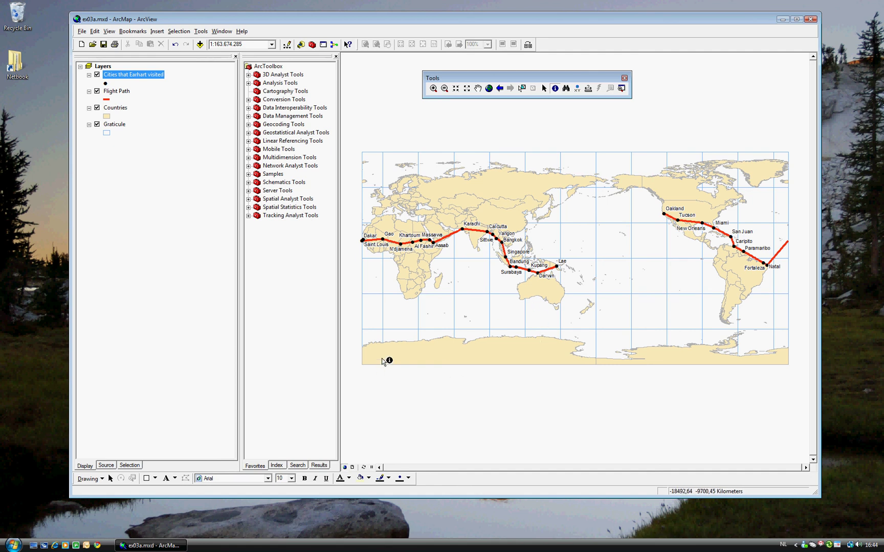
pyautogui.click(499, 190)
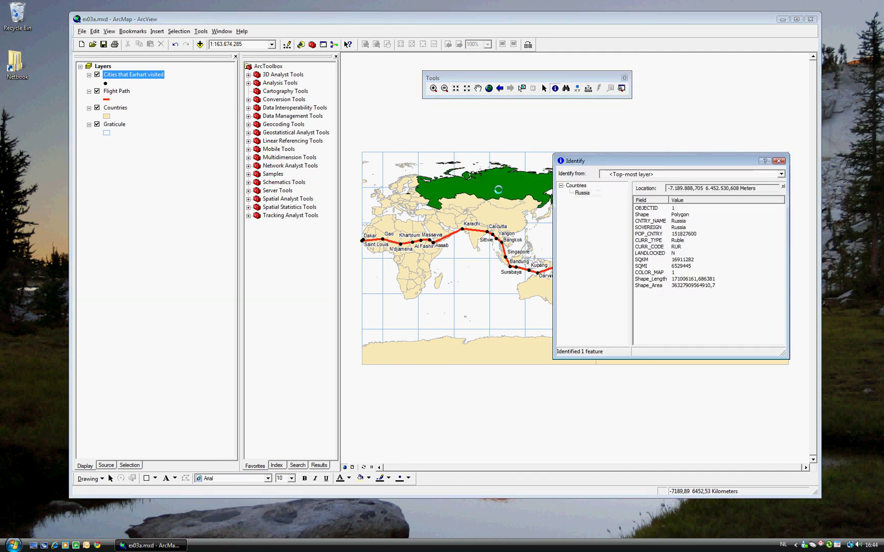